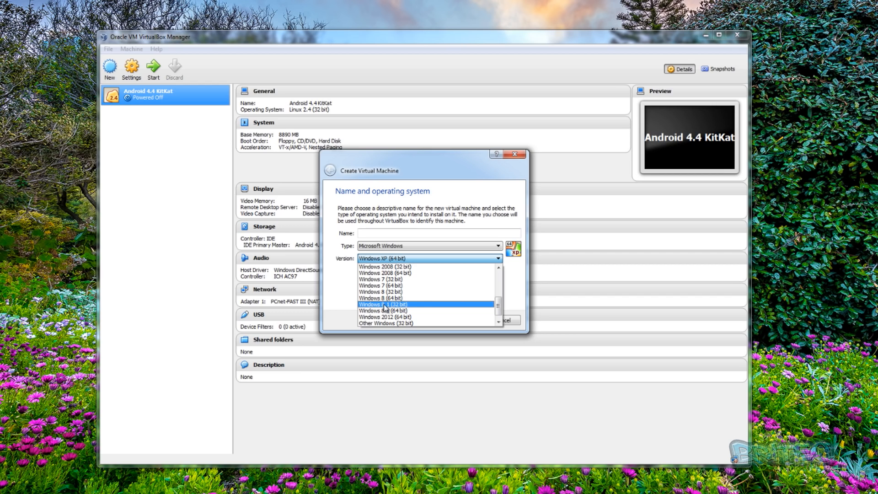
# - Name the new virtual machine Windows 8.1 and set its version to Windows 8.1 (64 bit)
pyautogui.click(384, 310)
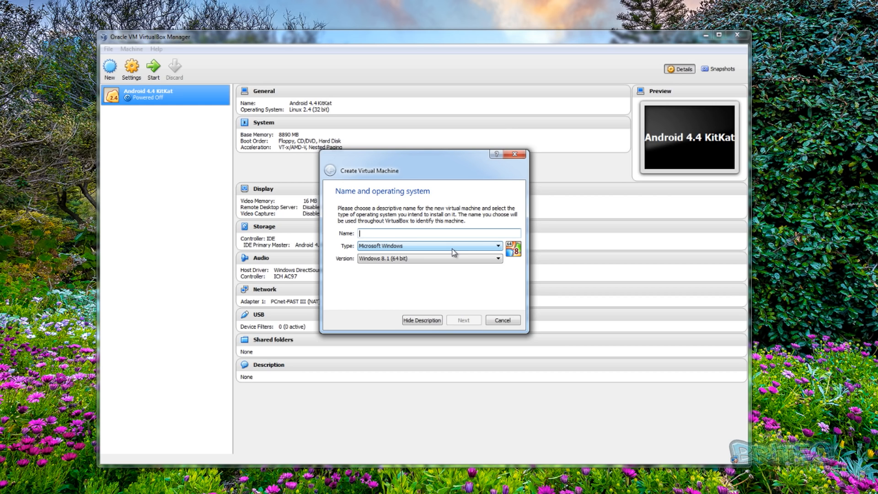
pyautogui.write('Windows ')
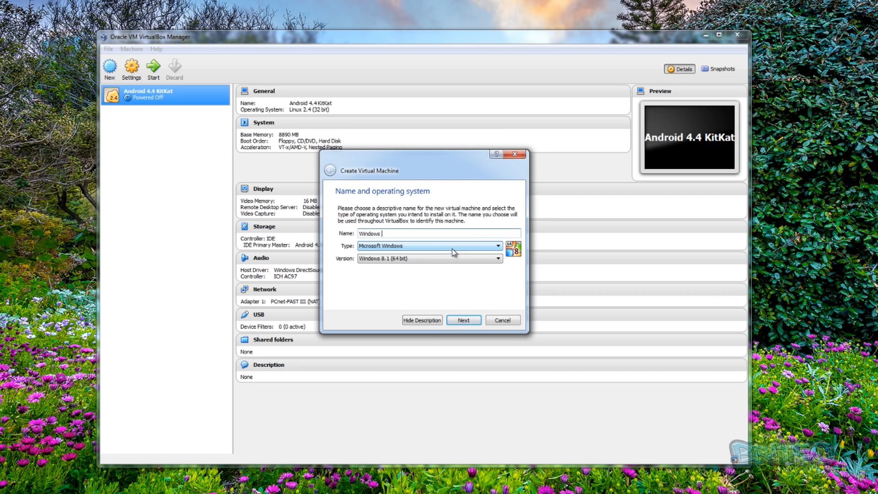
pyautogui.write('8.1')
pyautogui.click(426, 259)
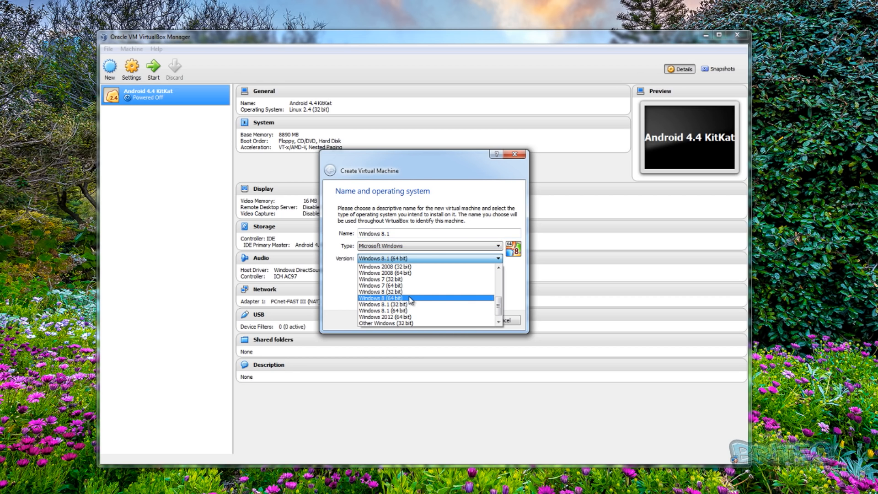
pyautogui.click(437, 218)
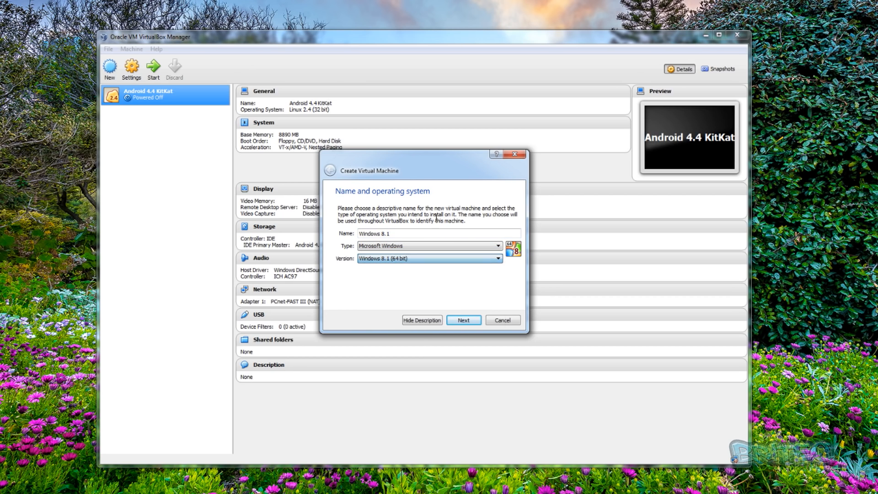
pyautogui.click(462, 321)
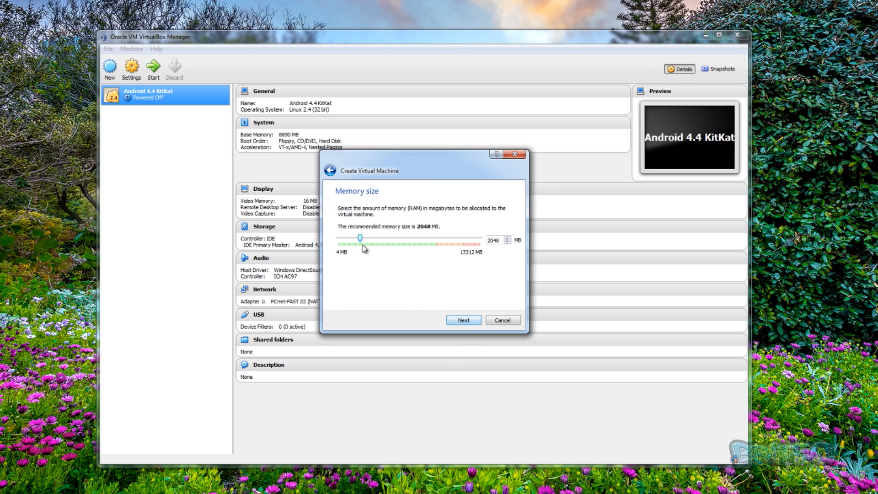
# - Allocate about 8799 MB of memory to the machine and choose to create a virtual hard drive now
pyautogui.moveTo(364, 241); pyautogui.dragTo(431, 252)
pyautogui.click(464, 319)
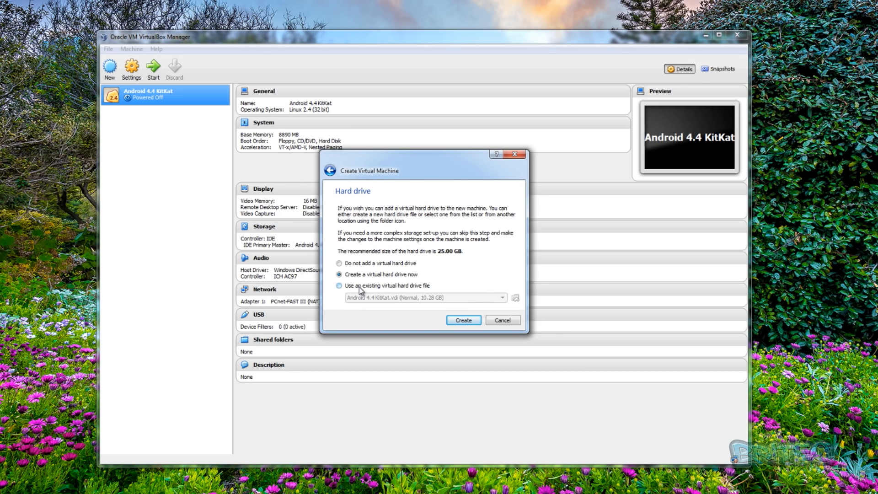
pyautogui.click(466, 320)
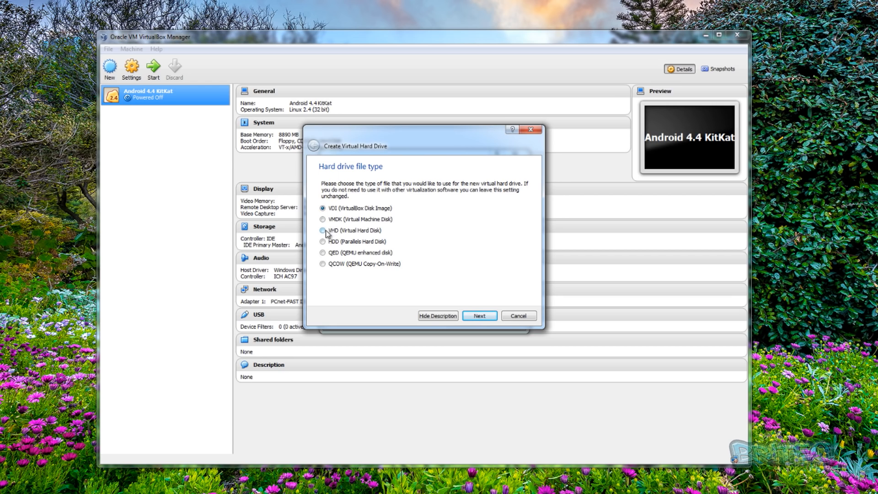
# - Create a dynamically allocated VDI hard drive named Windows 8.1 with a size of 30 GB
pyautogui.click(479, 319)
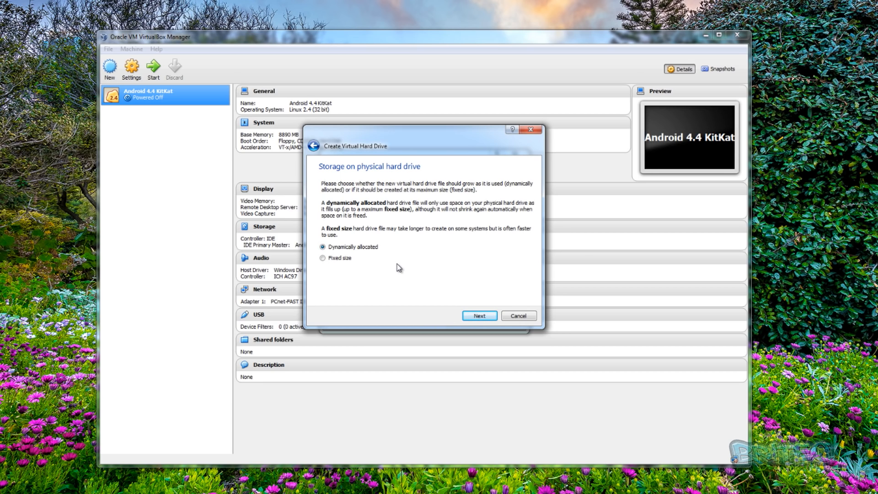
pyautogui.click(479, 316)
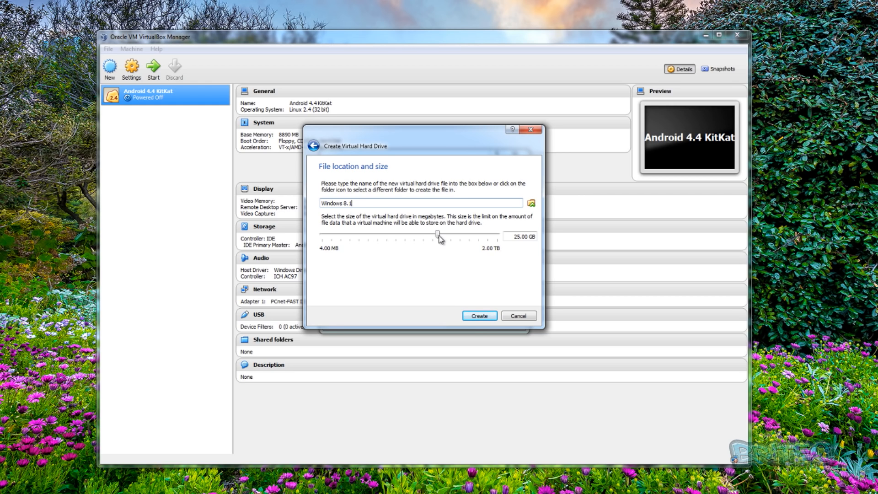
pyautogui.moveTo(438, 235)
pyautogui.mouseDown()
pyautogui.moveTo(392, 236)
pyautogui.moveTo(441, 240)
pyautogui.mouseUp()
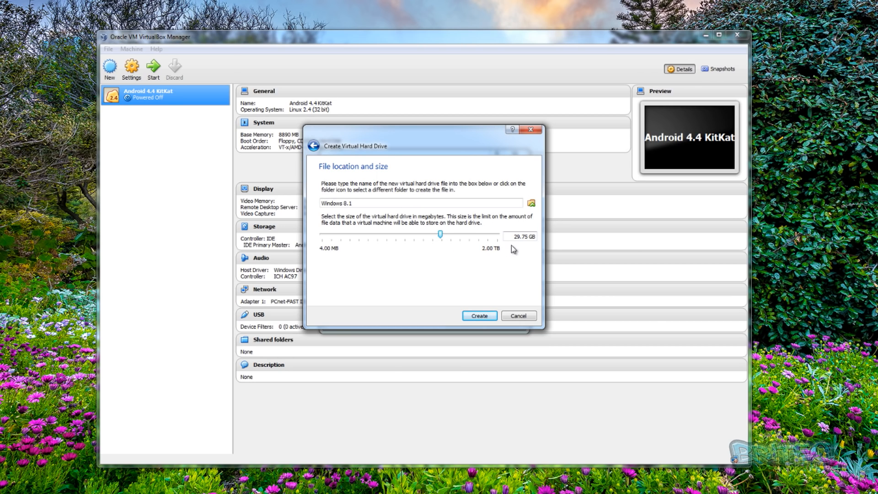
pyautogui.moveTo(525, 236); pyautogui.dragTo(491, 234)
pyautogui.write('30')
pyautogui.press('BackSpace')
pyautogui.press('BackSpace')
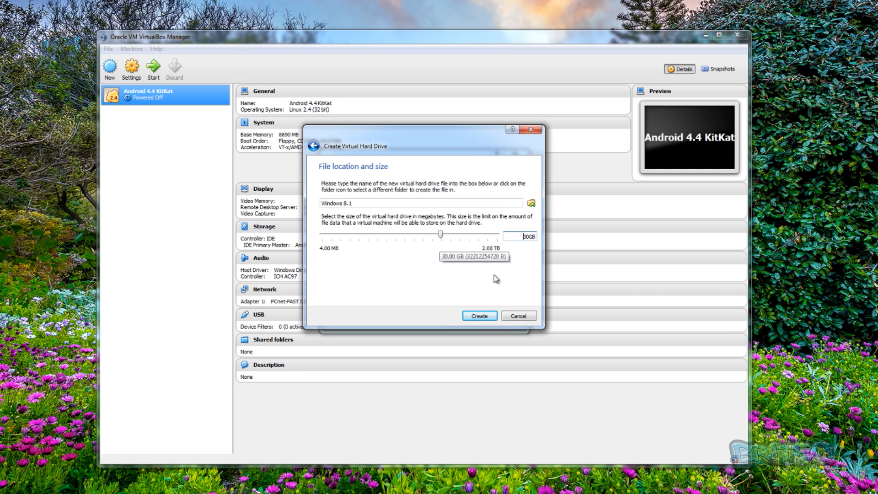
pyautogui.click(477, 316)
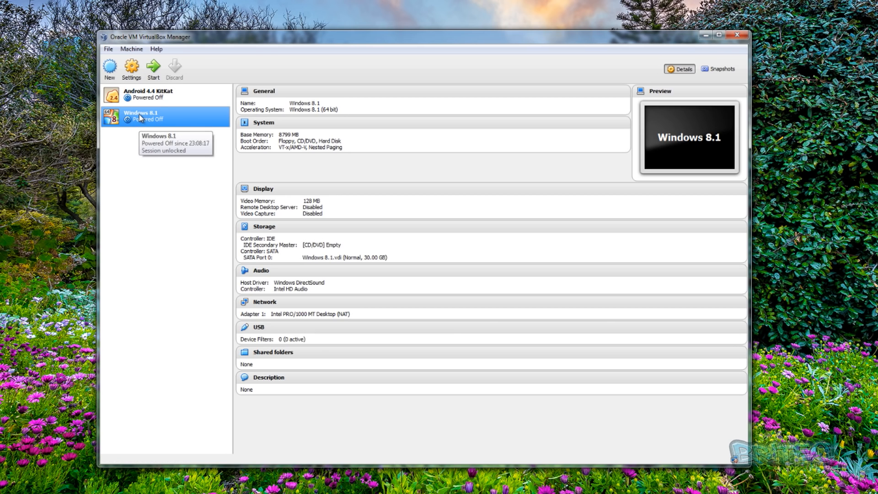
# - Examine the empty CD/DVD drive in the Windows 8.1 machine's storage settings, then close the settings
pyautogui.click(131, 73)
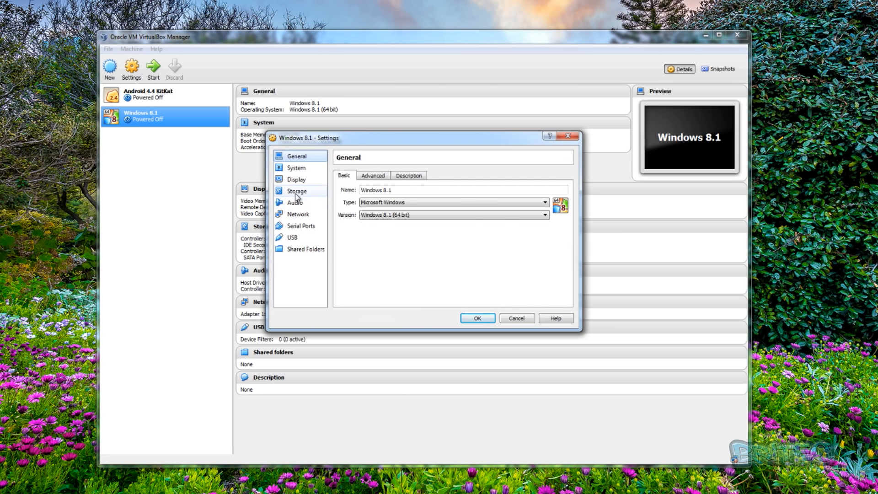
pyautogui.click(295, 193)
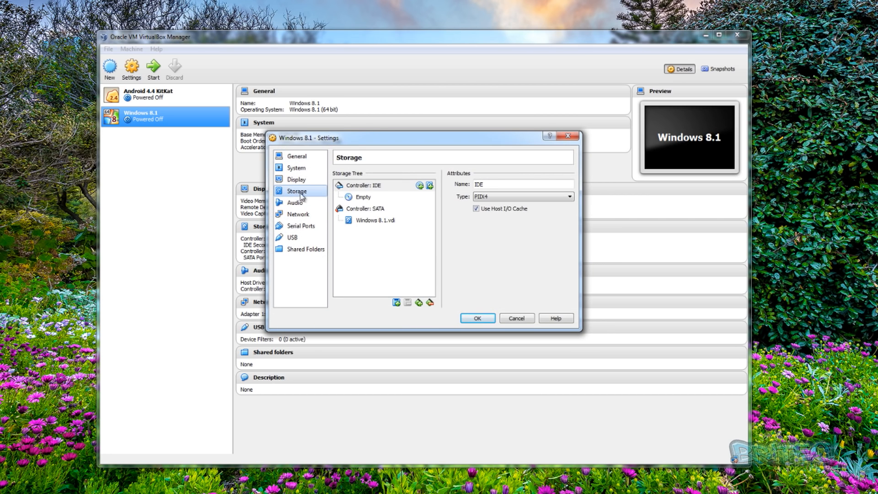
pyautogui.click(352, 199)
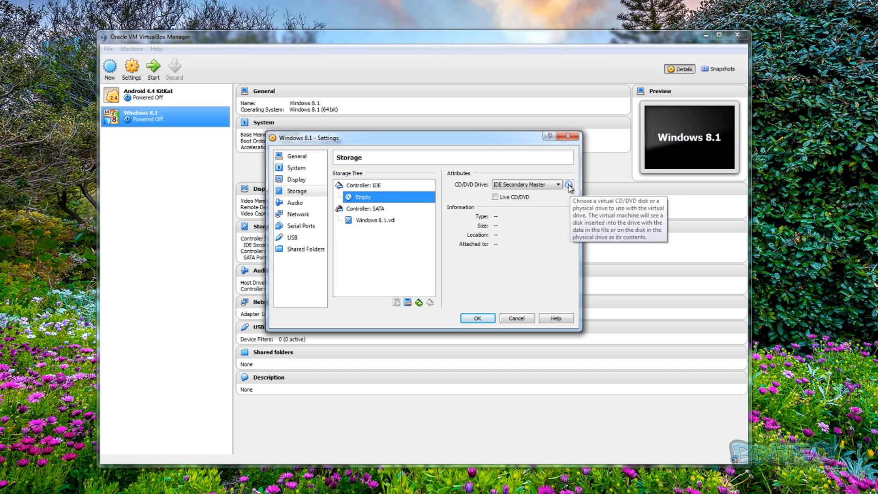
pyautogui.click(568, 136)
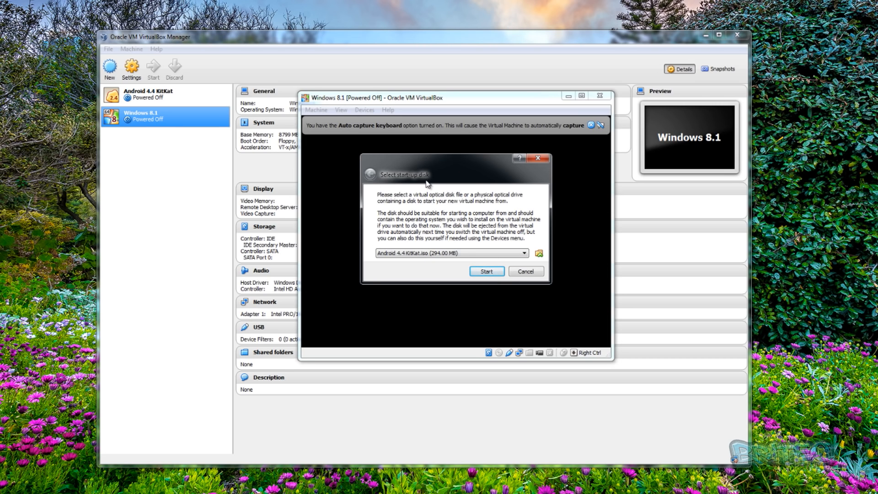
# - Start the Windows 8.1 machine from its installation disk image and dismiss the auto capture keyboard notice
pyautogui.click(539, 254)
pyautogui.click(479, 275)
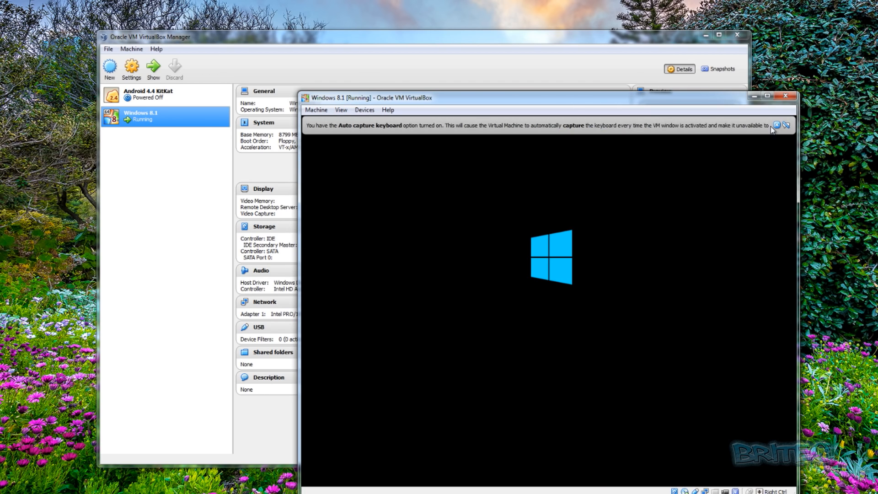
pyautogui.click(777, 125)
pyautogui.moveTo(638, 100); pyautogui.dragTo(566, 82)
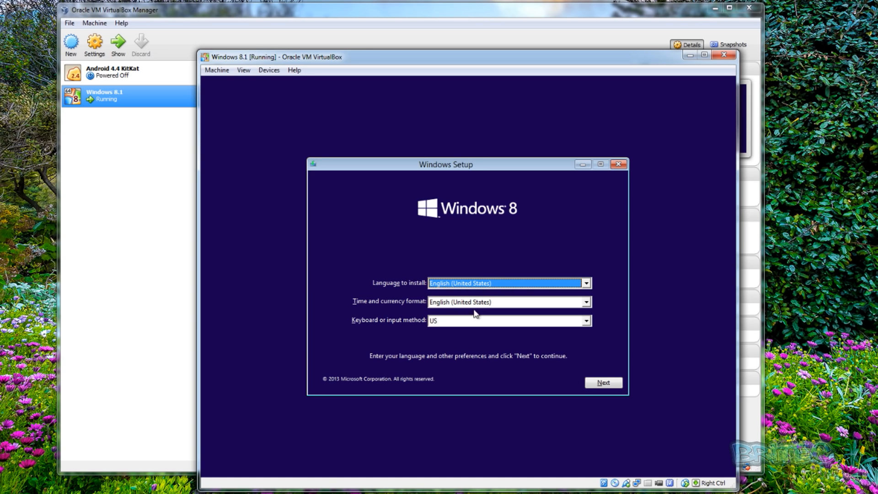
# - Keep English (United States) as the setup language and time format, with the US keyboard
pyautogui.click(554, 284)
pyautogui.click(555, 284)
pyautogui.click(535, 302)
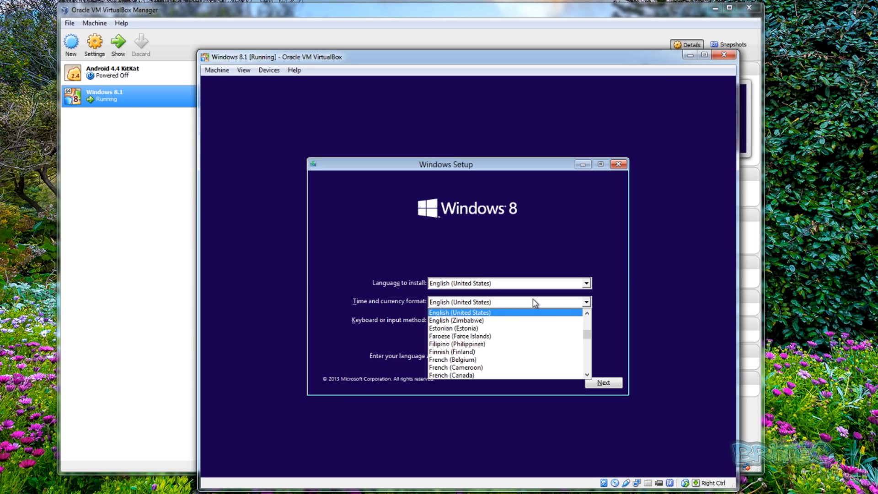
pyautogui.click(535, 302)
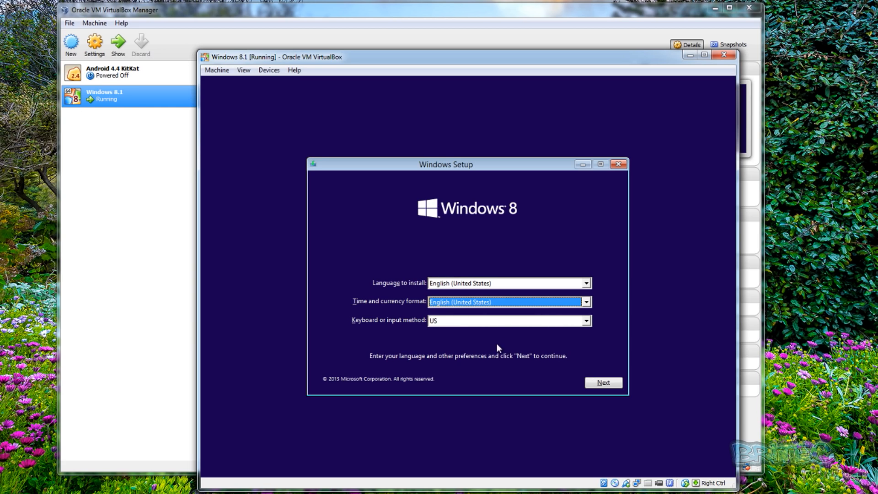
pyautogui.click(608, 385)
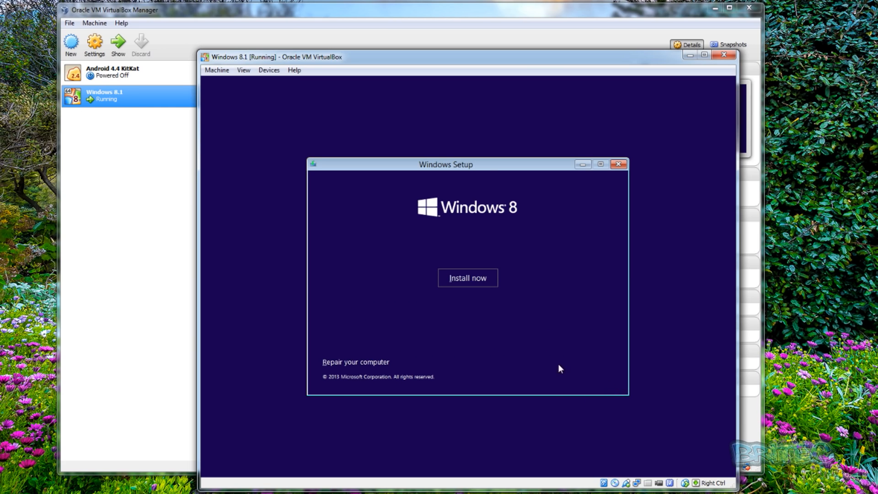
# - Begin the Windows installation by entering the product key and choosing Windows 8.1 Pro x64
pyautogui.click(468, 275)
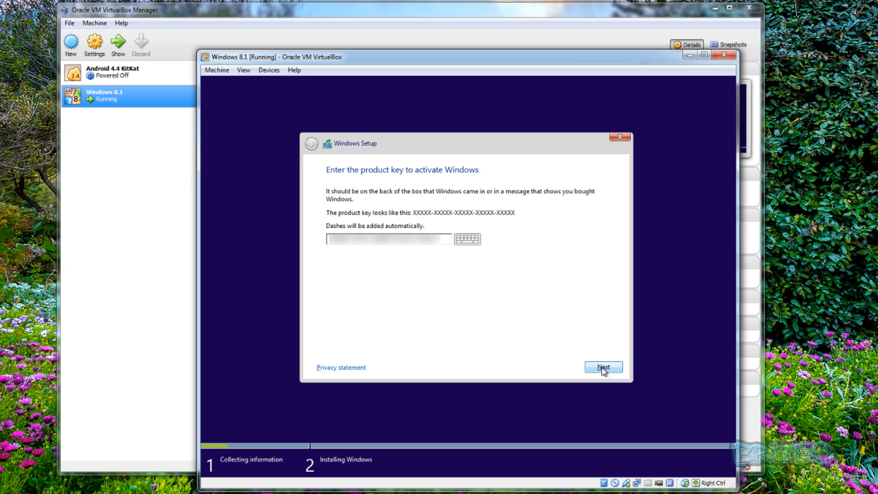
pyautogui.click(603, 367)
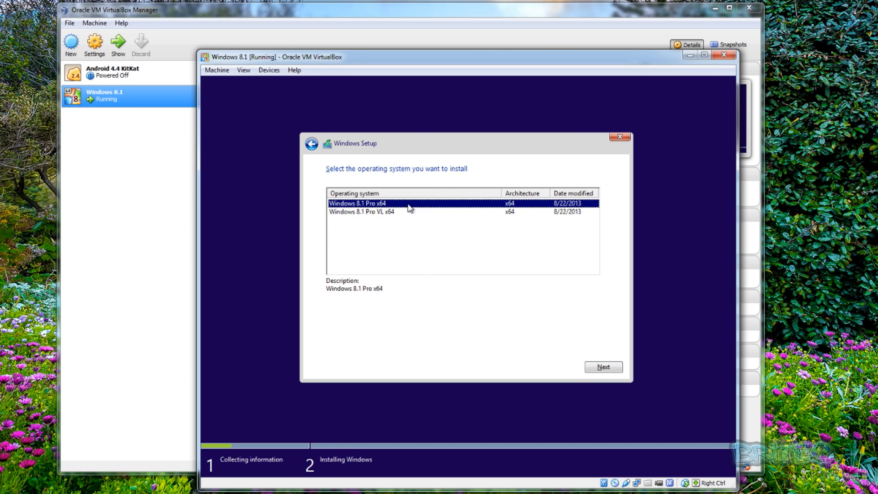
pyautogui.click(608, 369)
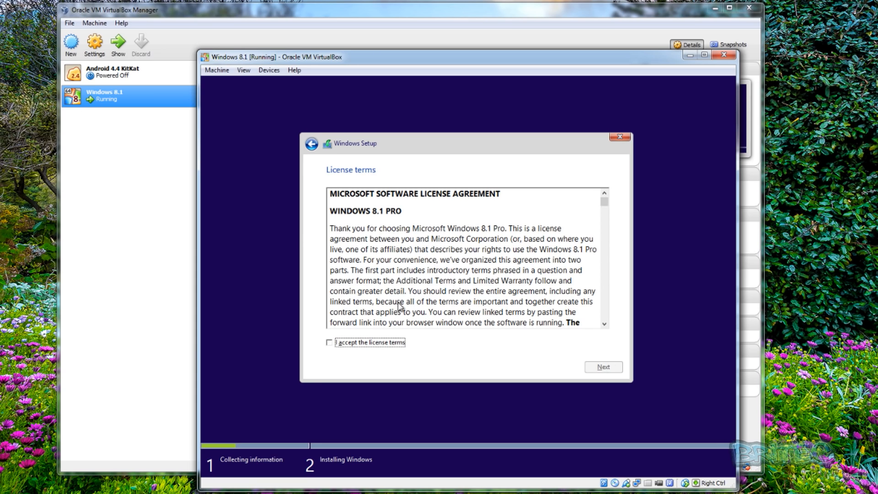
# - Accept the Windows 8.1 Pro license terms and continue to the installation type
pyautogui.click(330, 343)
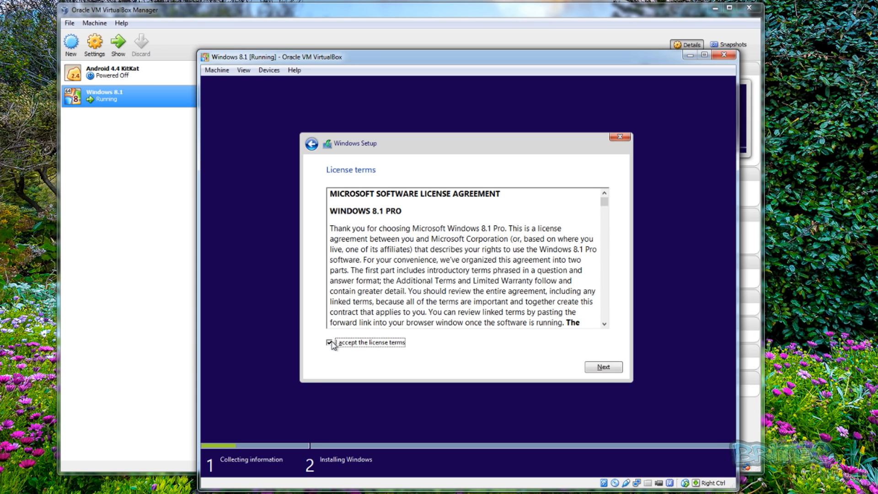
pyautogui.moveTo(604, 204); pyautogui.dragTo(584, 337)
pyautogui.click(610, 369)
pyautogui.click(611, 369)
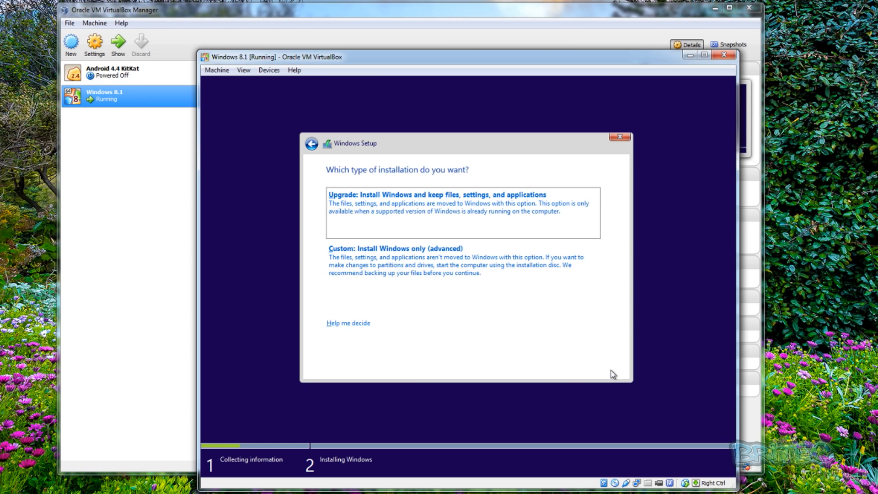
# - Run a custom installation of Windows onto Drive 0 Unallocated Space and restart the machine to continue
pyautogui.click(444, 268)
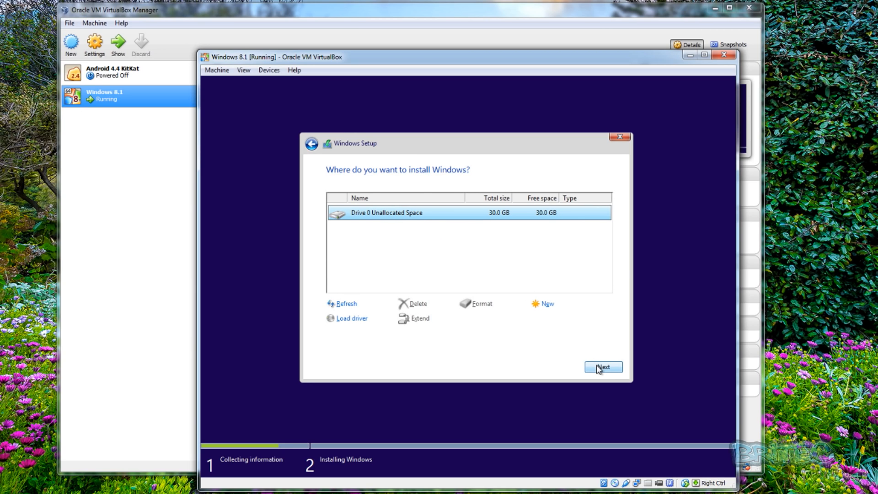
pyautogui.click(547, 304)
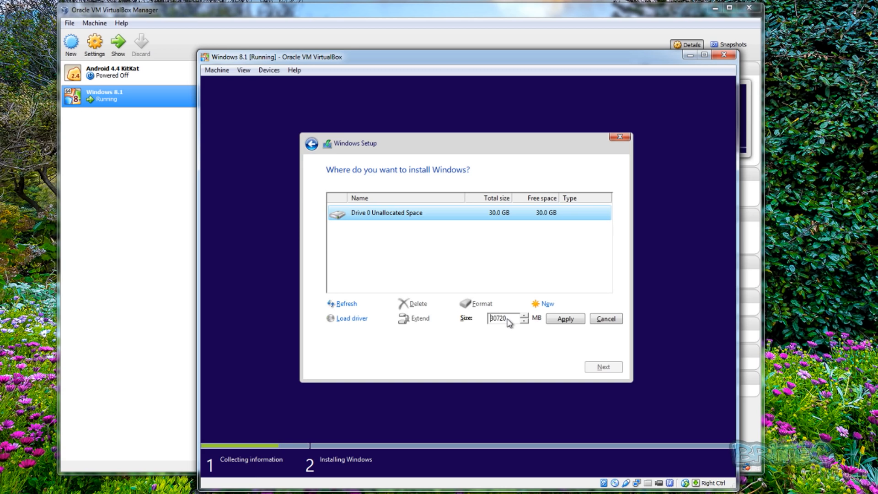
pyautogui.click(614, 321)
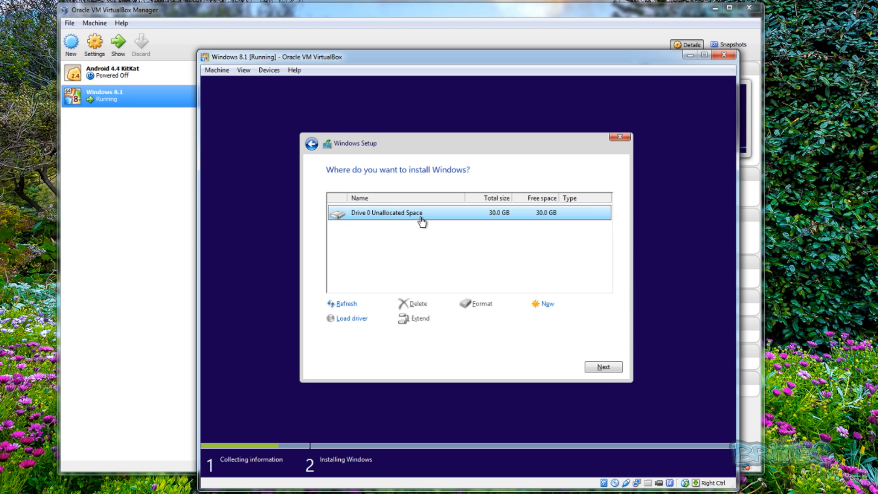
pyautogui.click(608, 368)
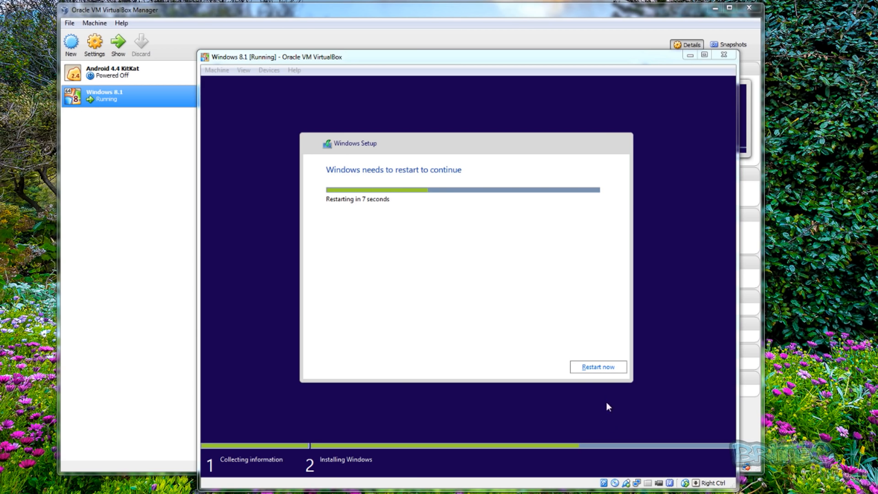
pyautogui.click(601, 368)
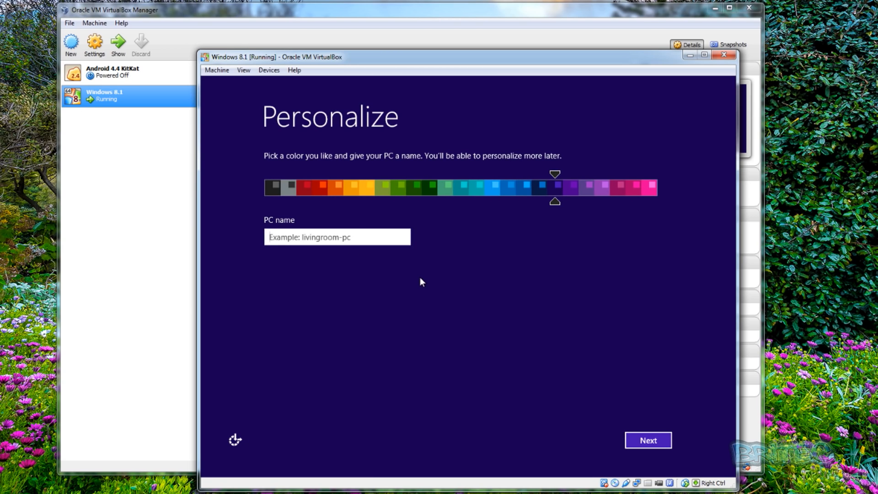
# - Name the PC Bench and apply the express settings
pyautogui.write('Bench')
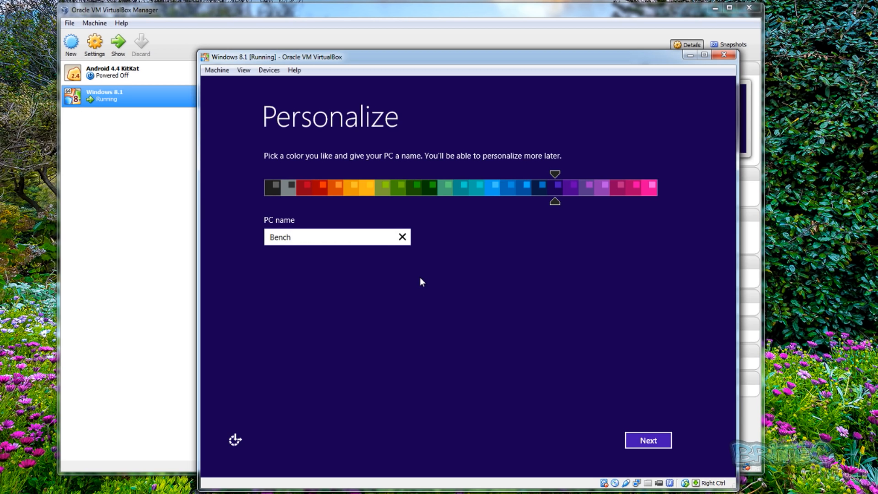
pyautogui.click(649, 440)
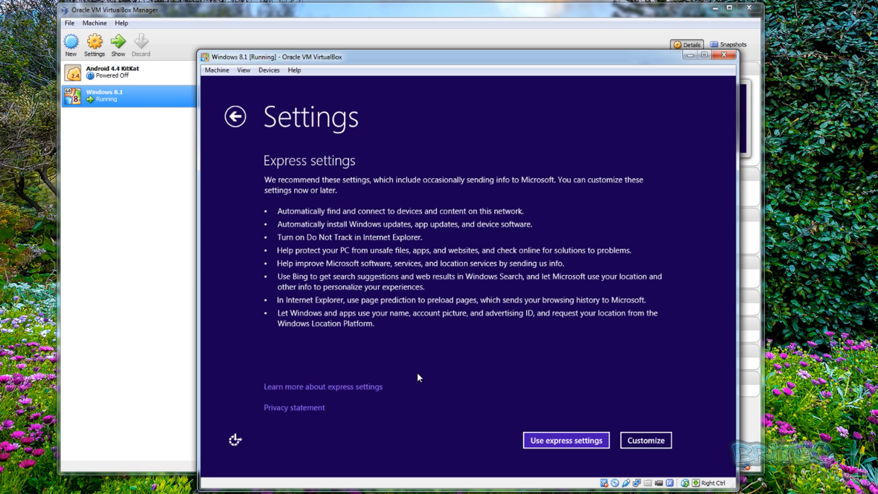
pyautogui.click(561, 442)
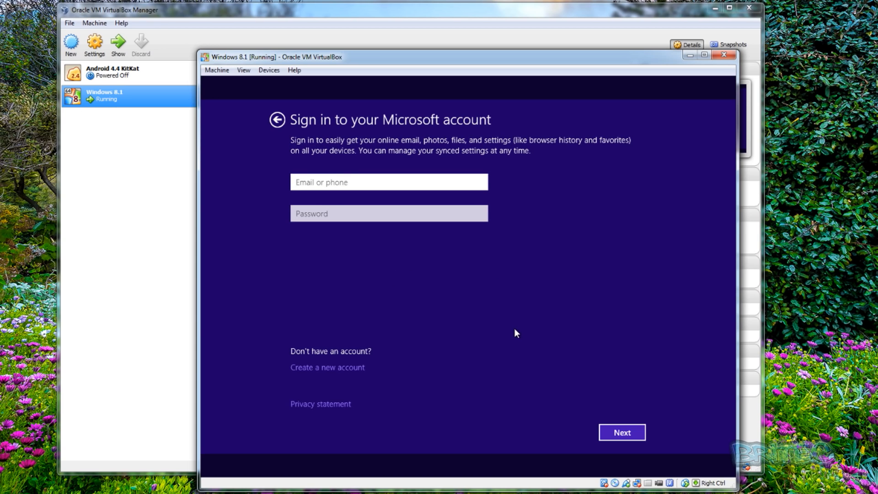
# - Bypass the Microsoft account sign-in through the new account option and finish setup with a local user named Britec
pyautogui.click(625, 434)
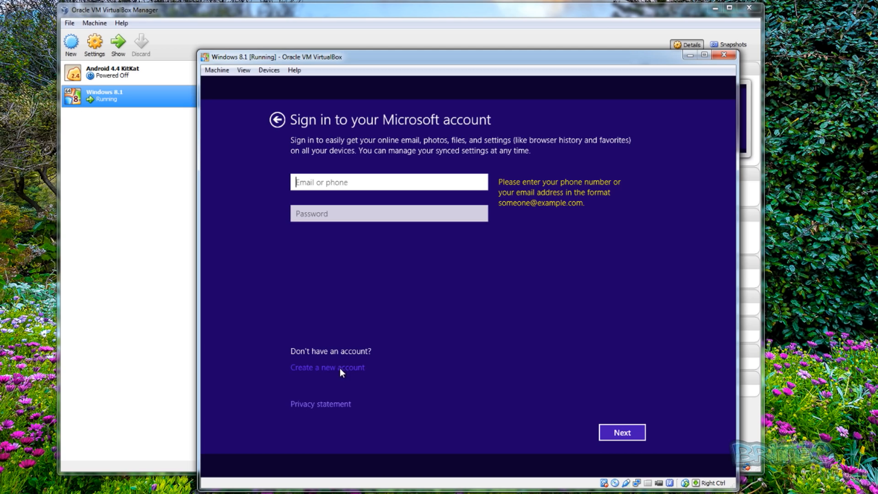
pyautogui.click(337, 350)
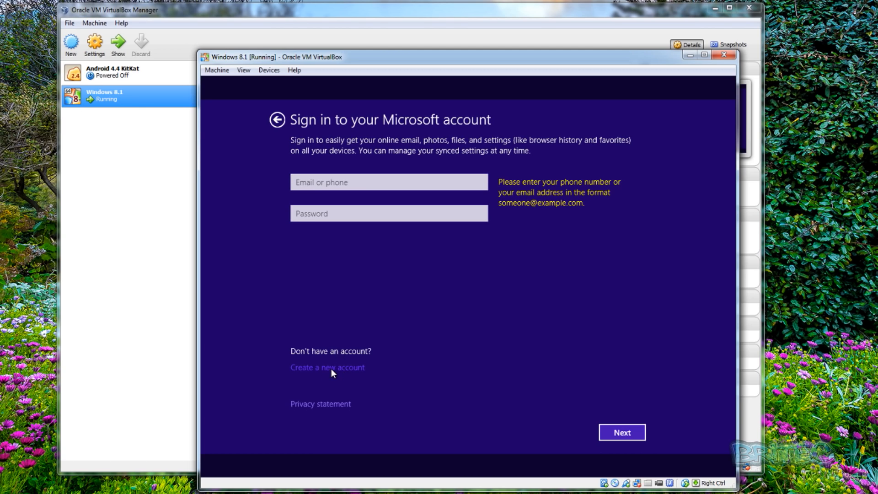
pyautogui.click(331, 368)
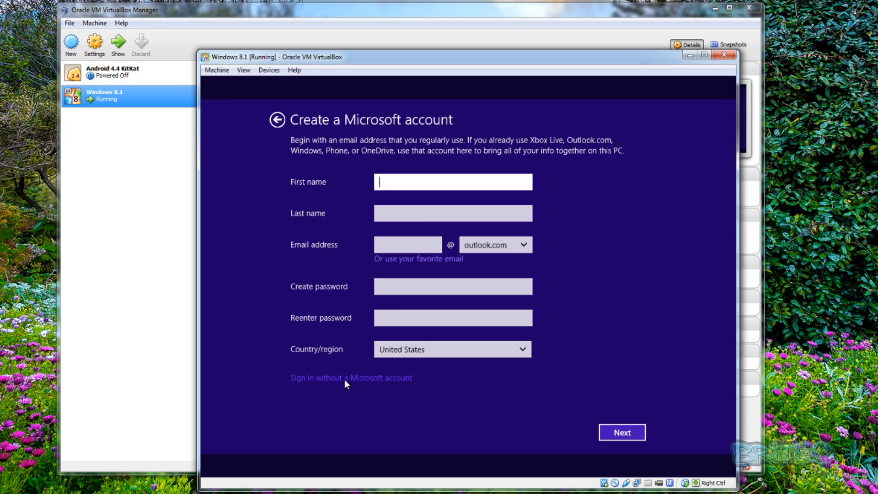
pyautogui.click(344, 380)
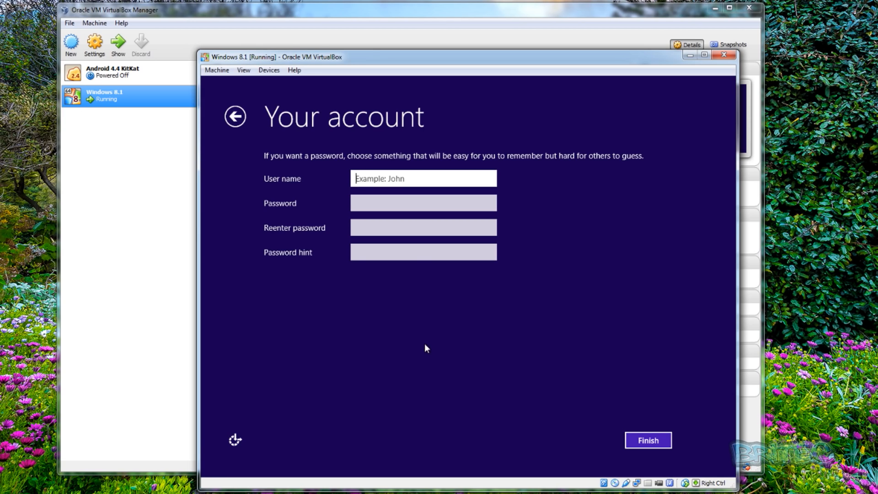
pyautogui.write('Britec')
pyautogui.click(645, 441)
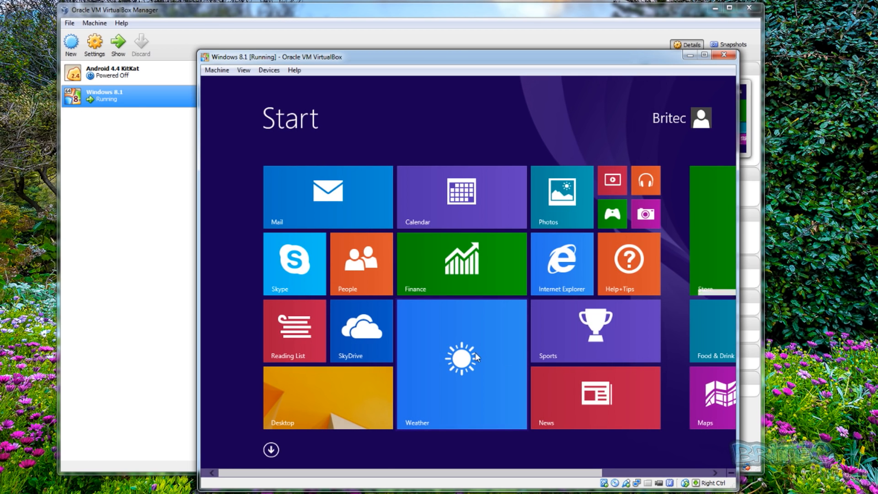
# - Go to the Windows 8.1 desktop and insert the Guest Additions CD image into the virtual machine
pyautogui.click(318, 402)
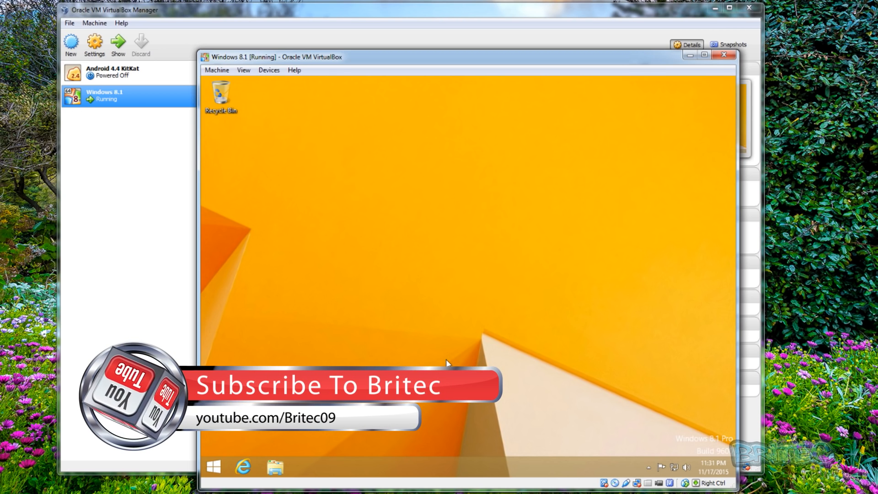
pyautogui.click(268, 70)
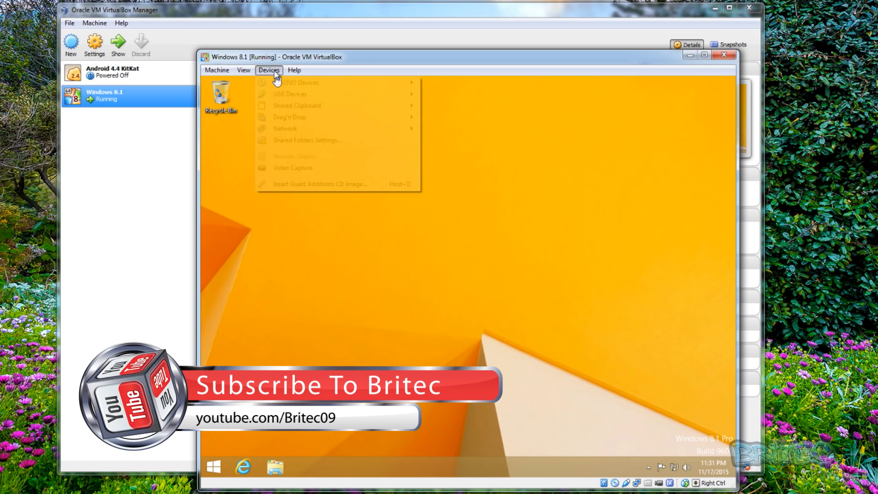
pyautogui.click(354, 184)
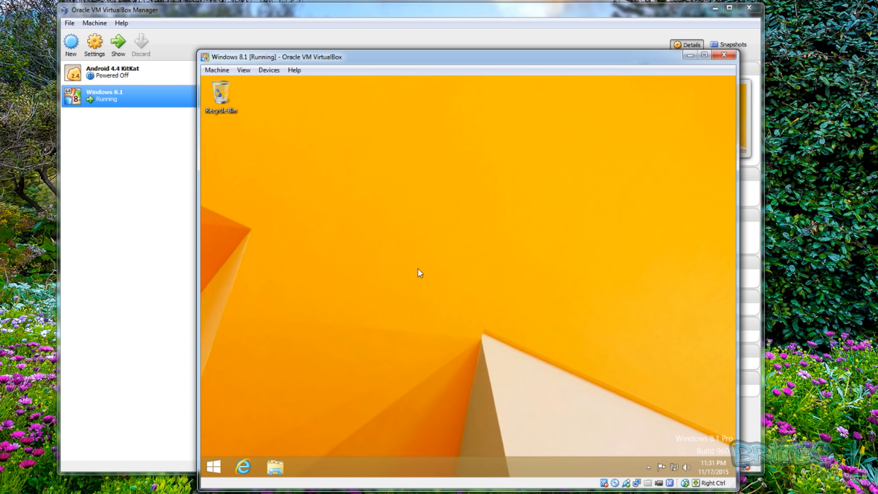